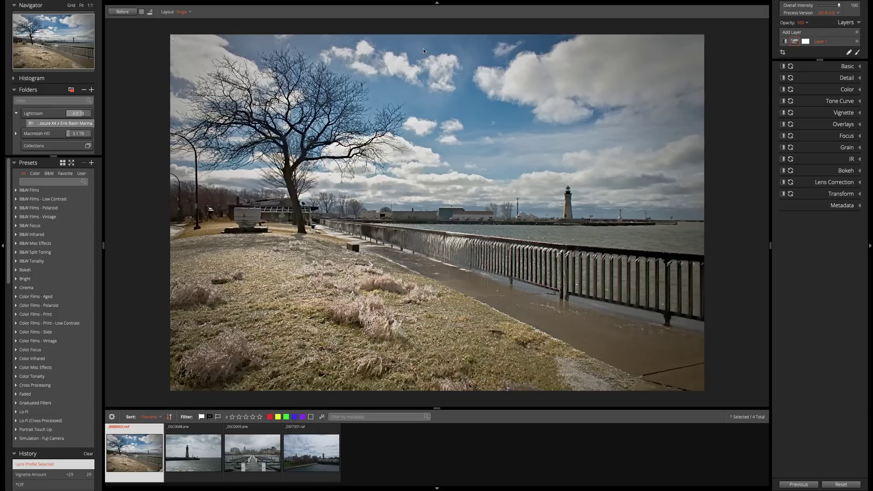
# Open File > Copy Photos From Card for the 35 photos on the NIKON D850 card.
pyautogui.press('super+q')
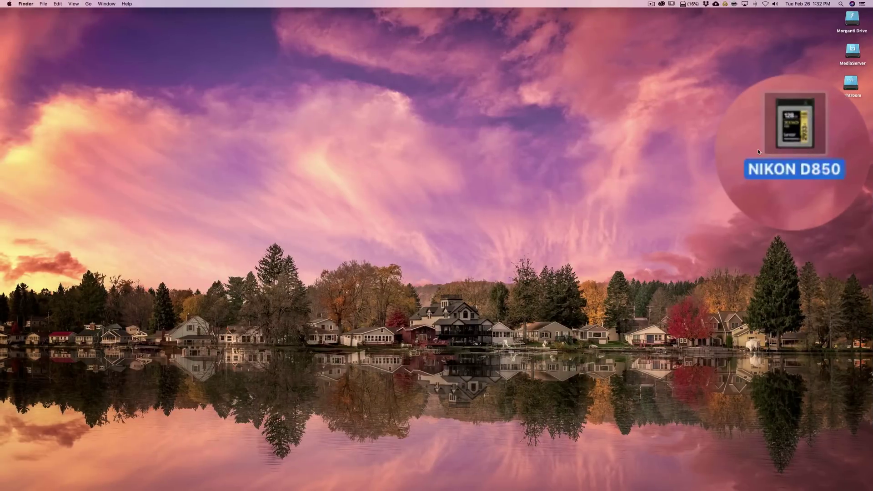
pyautogui.hotkey('ctrl', 'Right')
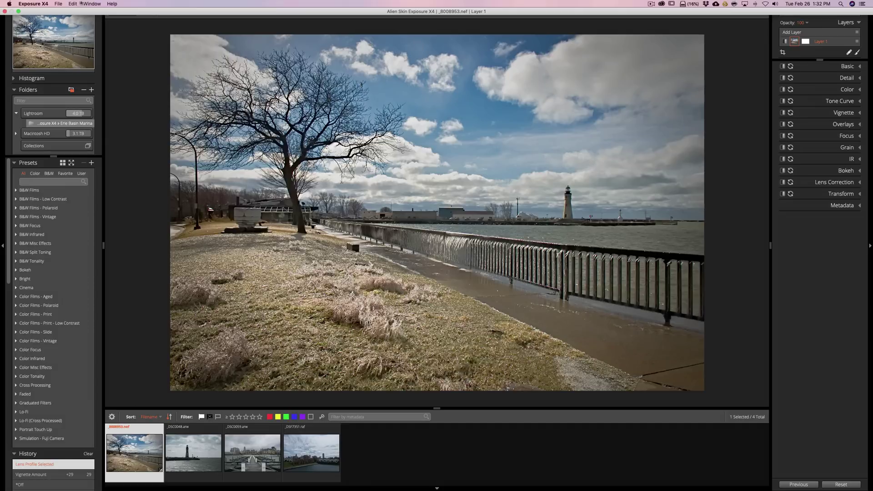
pyautogui.click(54, 4)
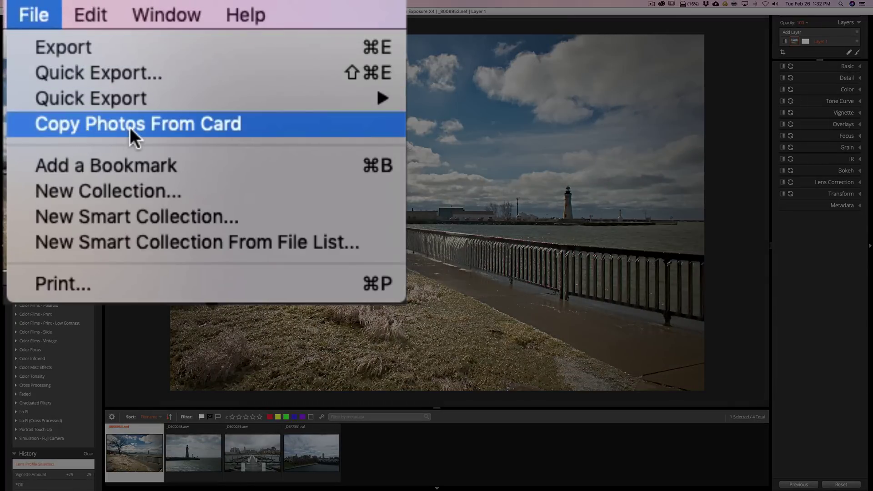
pyautogui.click(130, 128)
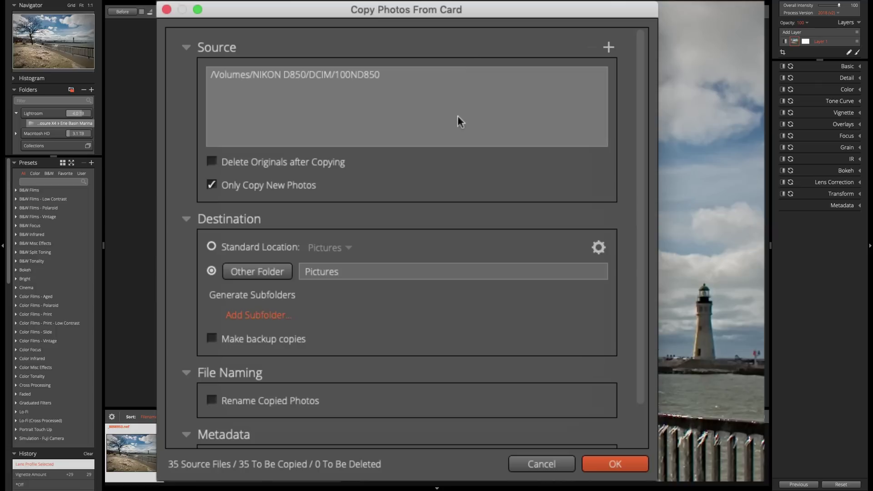
pyautogui.scroll(-3, 457, 119)
pyautogui.scroll(3, 456, 119)
pyautogui.scroll(-2, 221, 186)
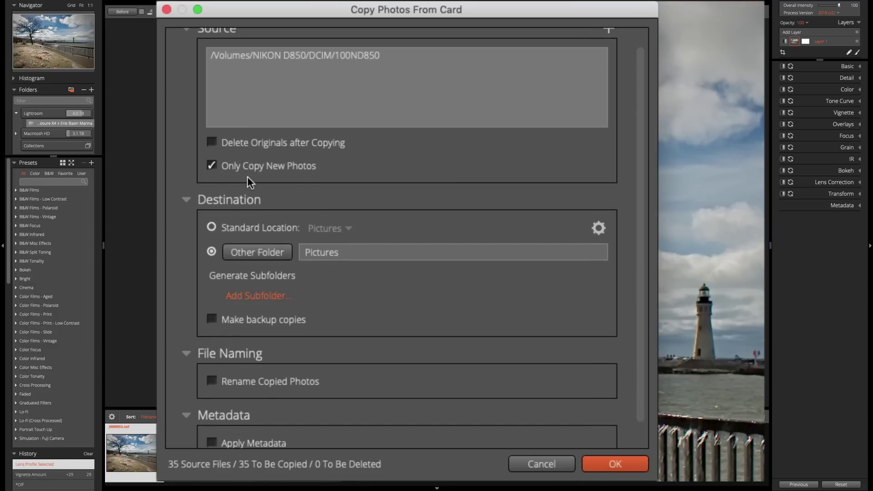
pyautogui.scroll(-3, 248, 178)
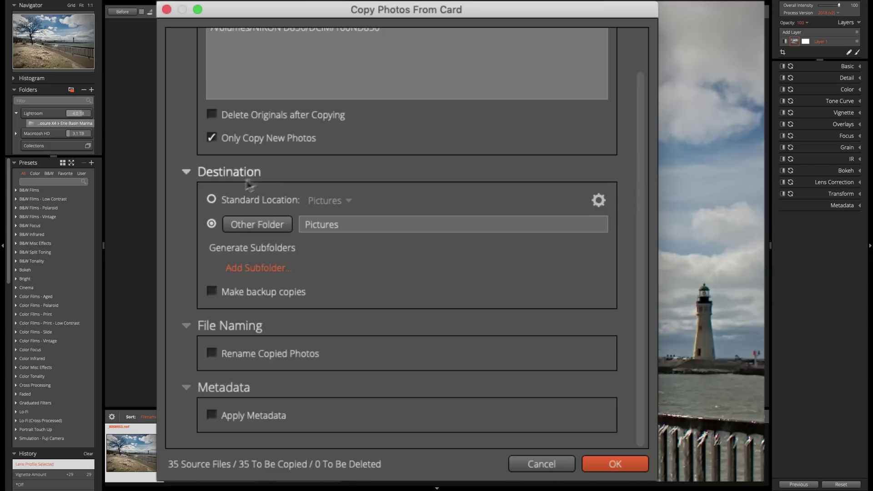
pyautogui.scroll(1, 328, 253)
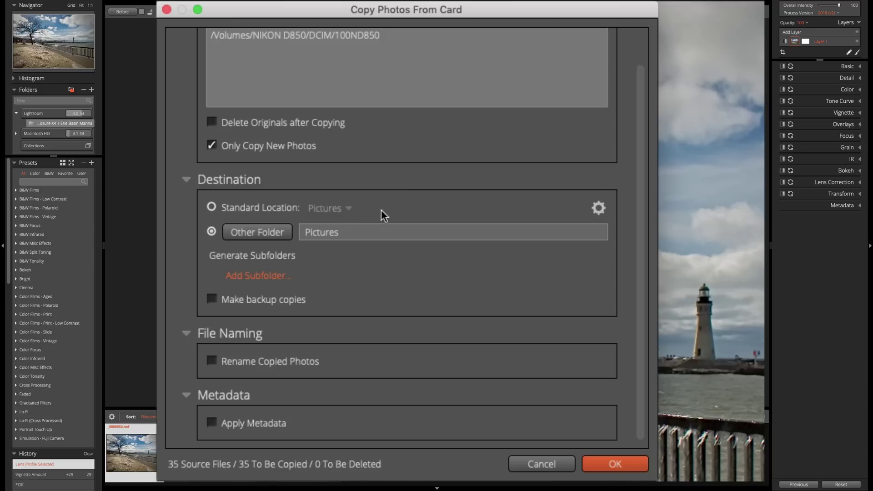
# Apply the Pictures / [Year] / [Month-Day] destination preset, creating 2019 / 02-26 subfolders.
pyautogui.click(598, 209)
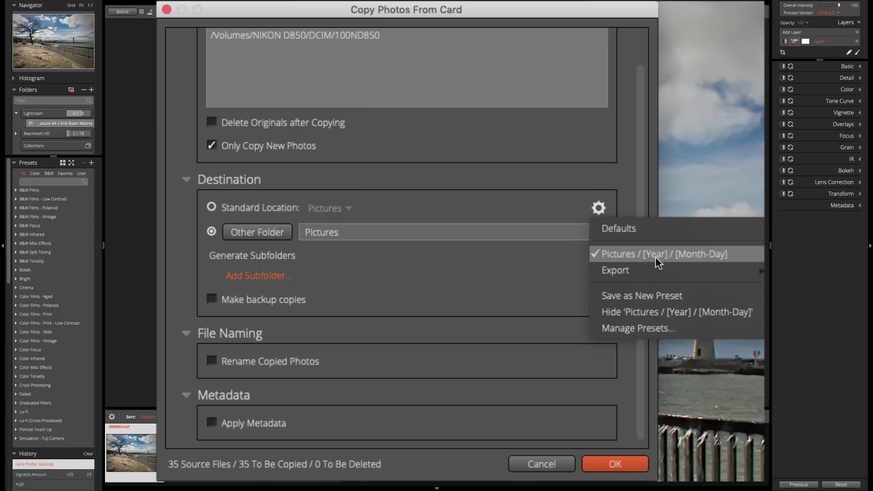
pyautogui.click(681, 254)
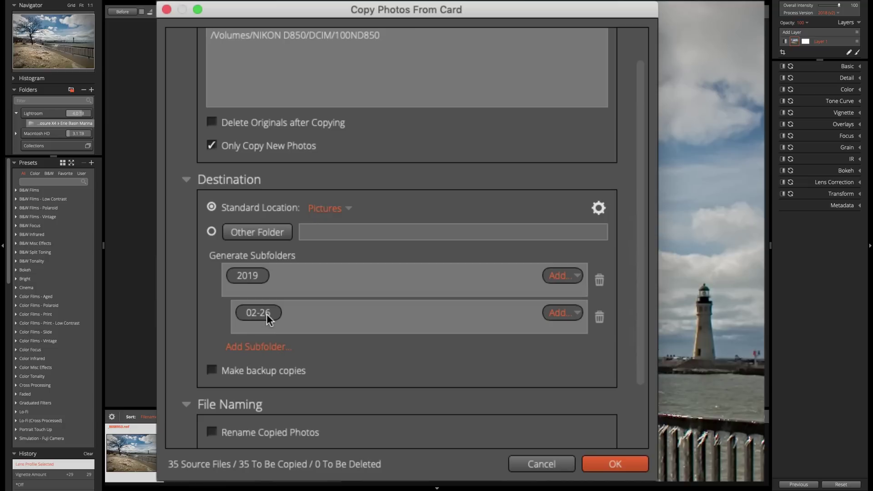
pyautogui.click(559, 275)
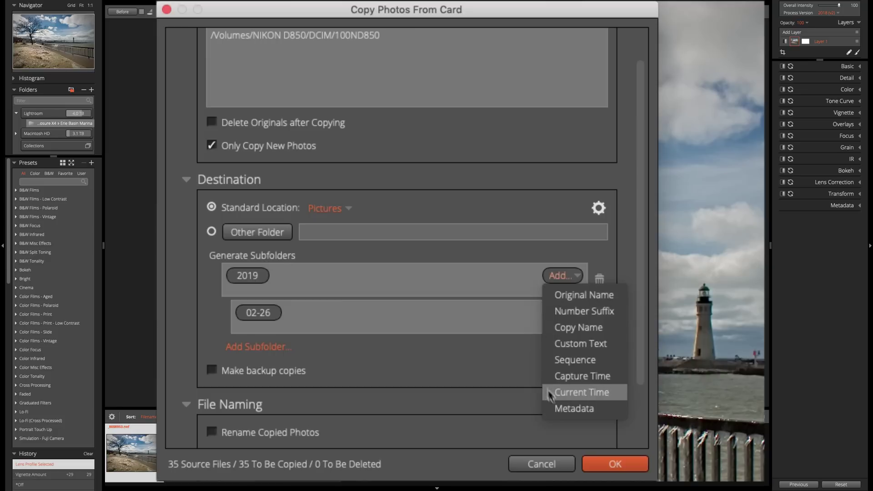
pyautogui.click(482, 279)
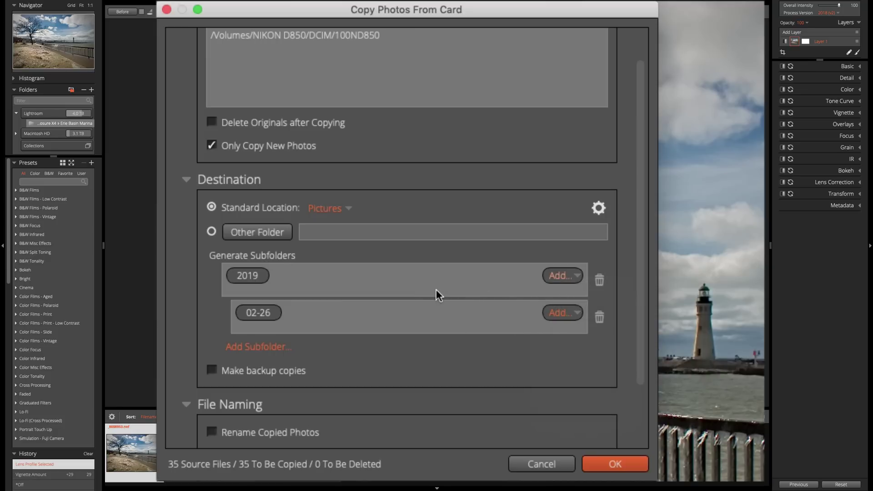
# Add a third Custom Text subfolder level, then remove it again.
pyautogui.click(244, 347)
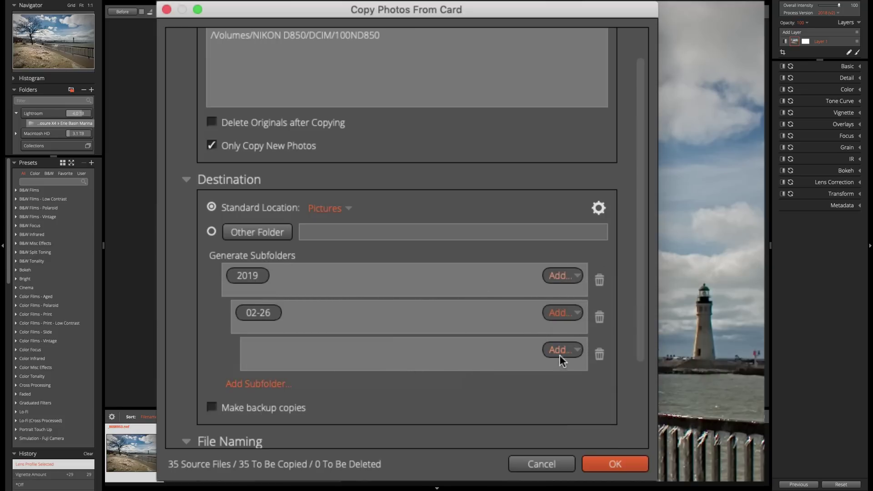
pyautogui.click(570, 349)
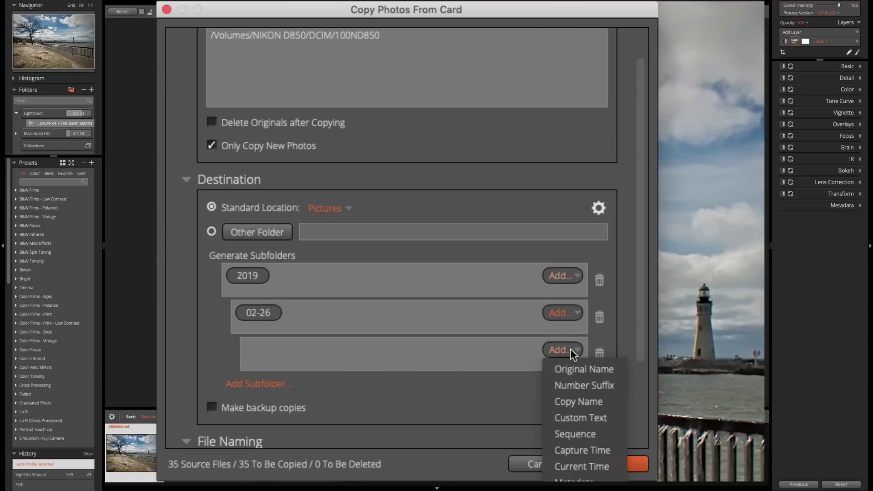
pyautogui.click(570, 416)
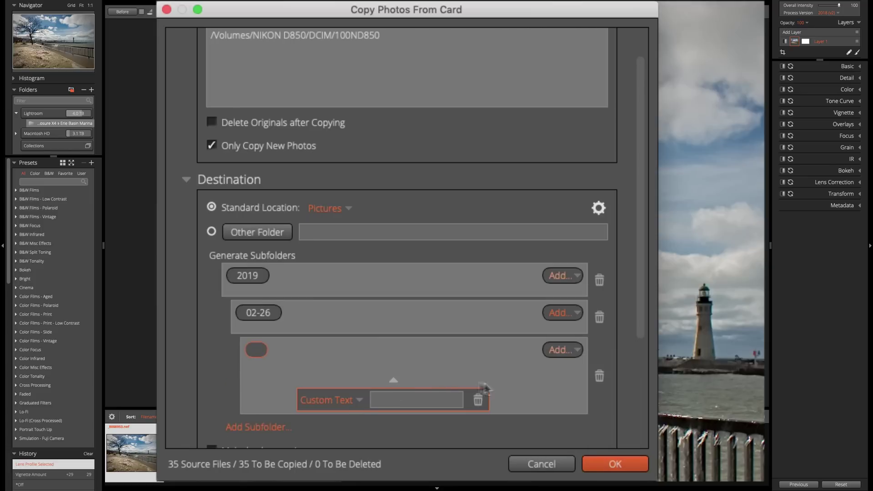
pyautogui.click(600, 376)
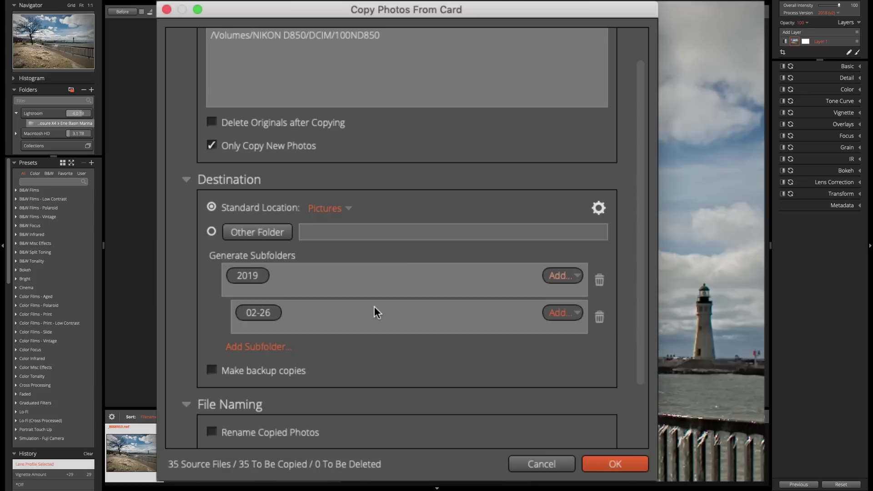
# Choose /Volumes/Lightroom/Exposure X4 as the Other Folder destination.
pyautogui.click(267, 232)
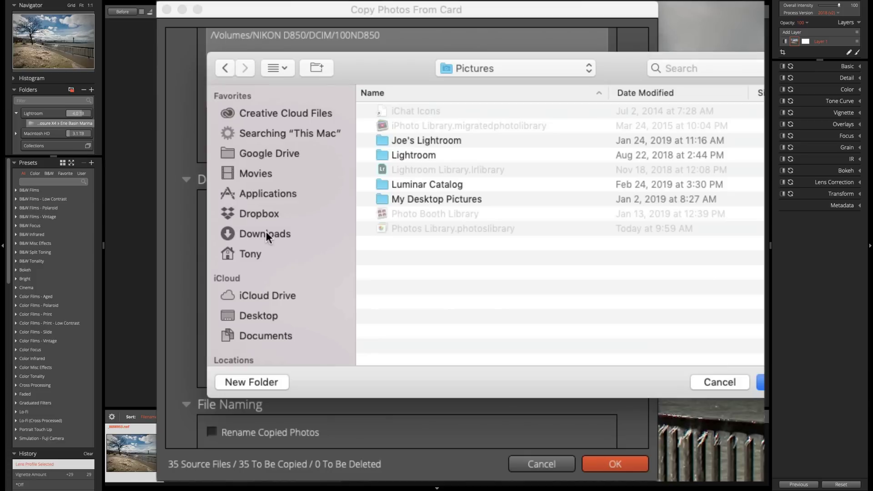
pyautogui.scroll(-2, 271, 232)
pyautogui.scroll(-8, 271, 233)
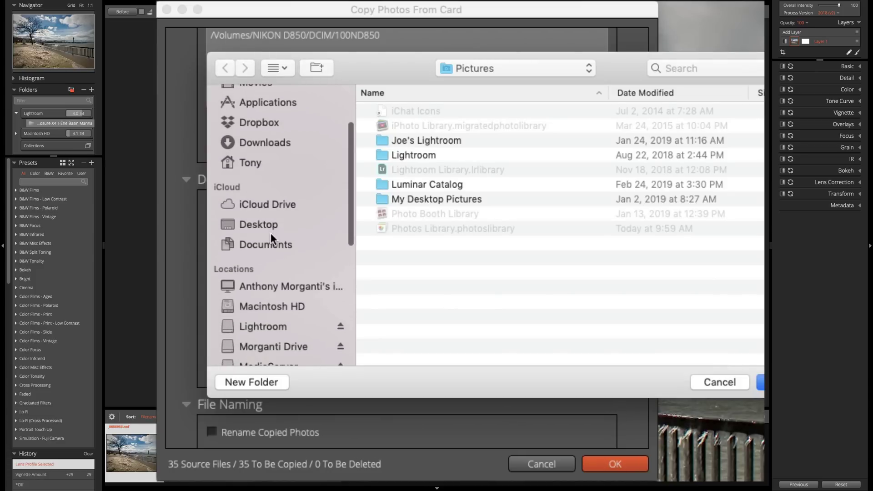
pyautogui.scroll(-3, 271, 232)
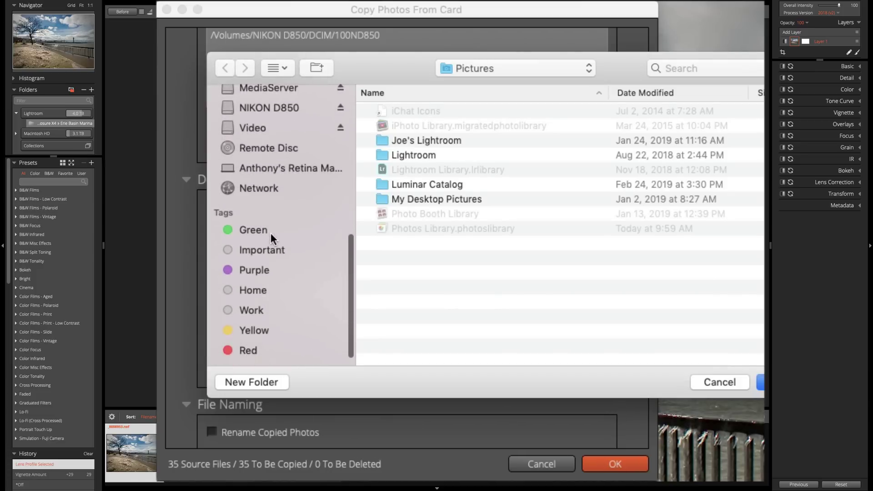
pyautogui.scroll(7, 271, 232)
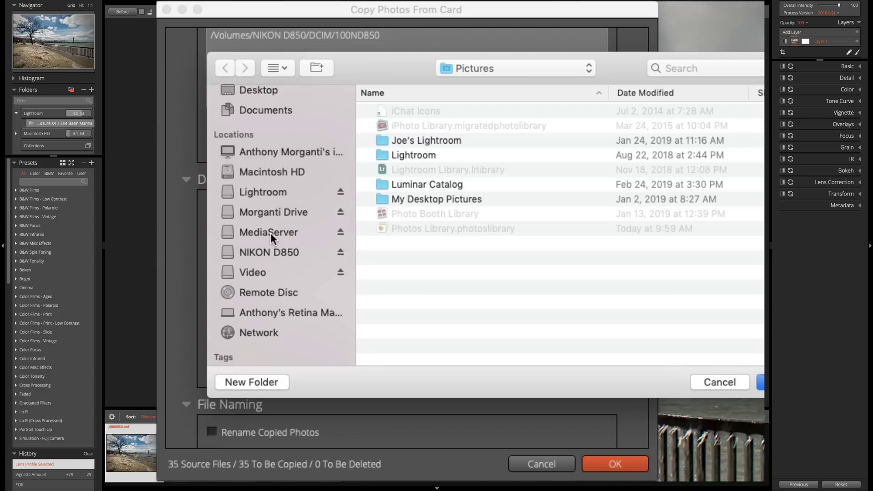
pyautogui.scroll(2, 268, 235)
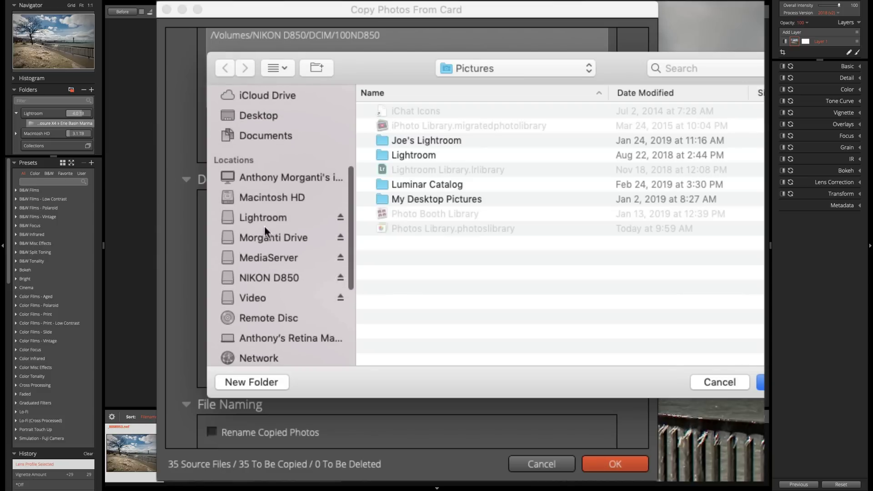
pyautogui.click(260, 219)
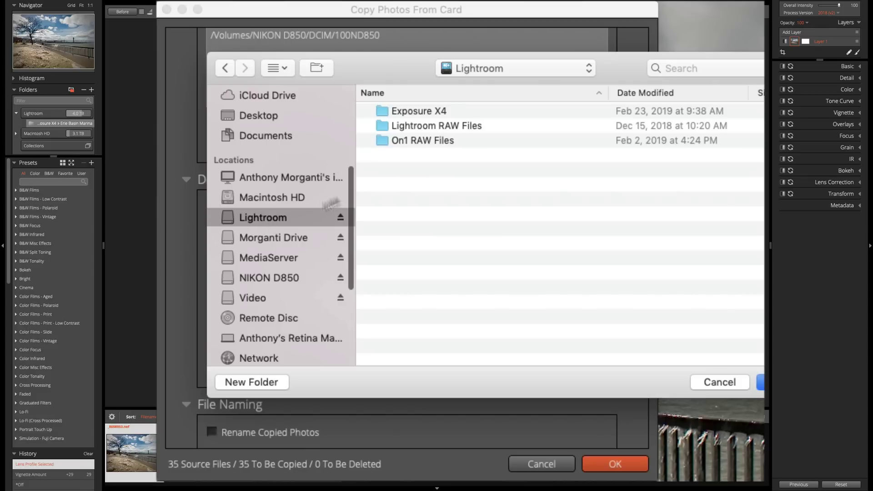
pyautogui.click(406, 110)
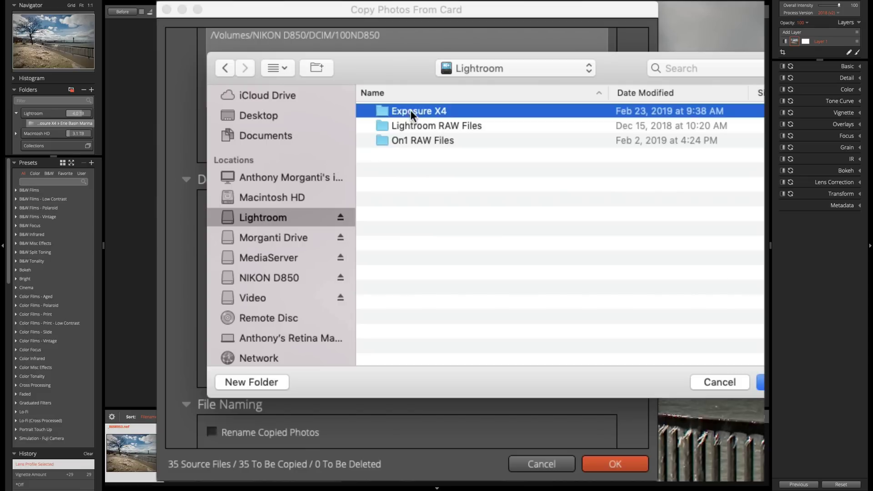
pyautogui.click(760, 382)
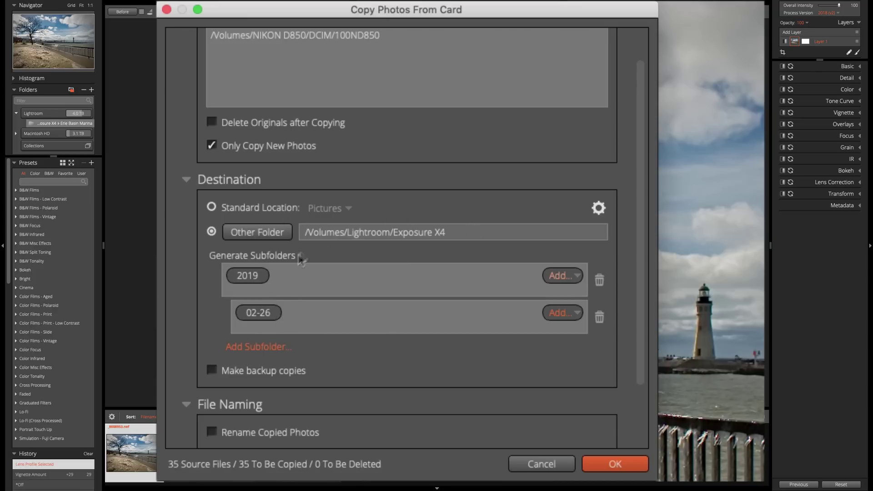
pyautogui.click(599, 208)
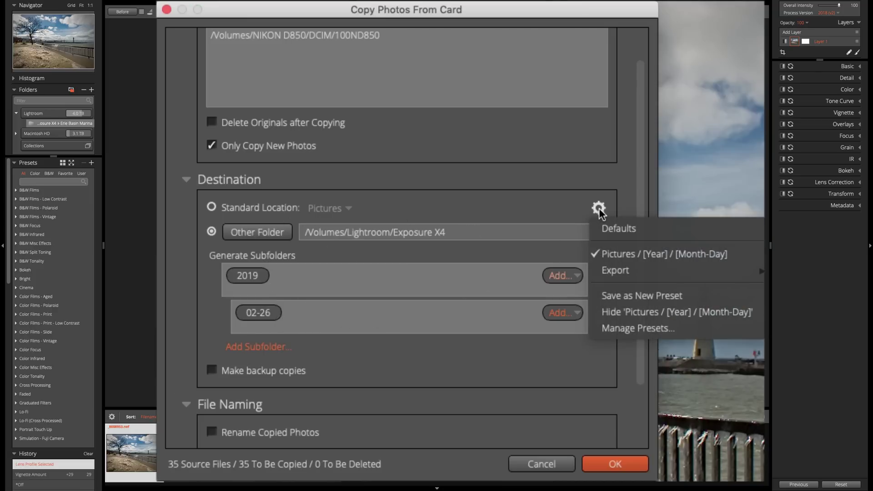
pyautogui.click(621, 291)
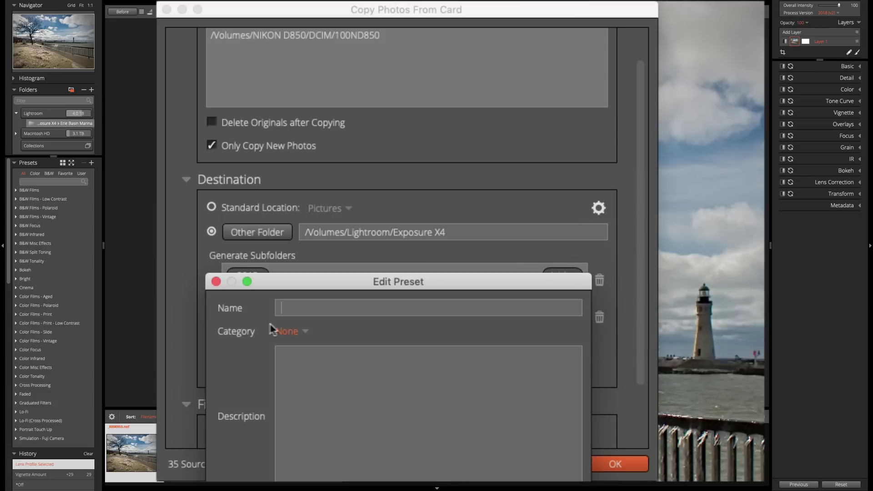
pyautogui.press('Escape')
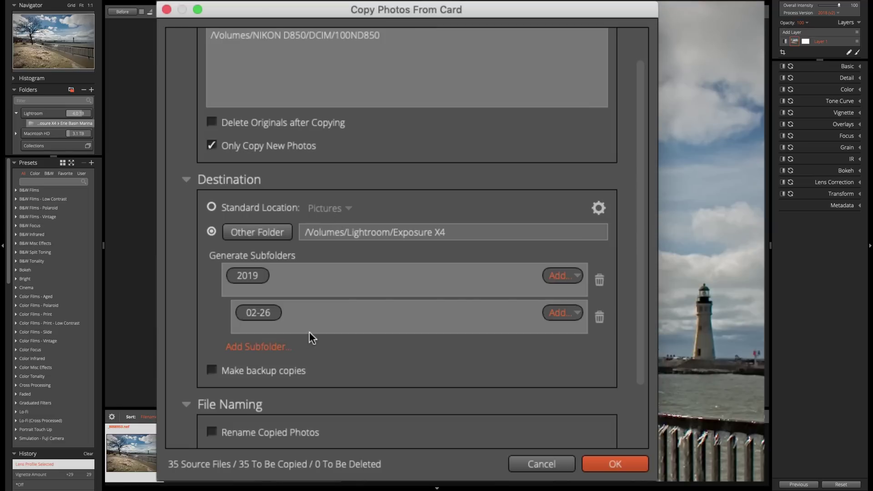
pyautogui.click(211, 370)
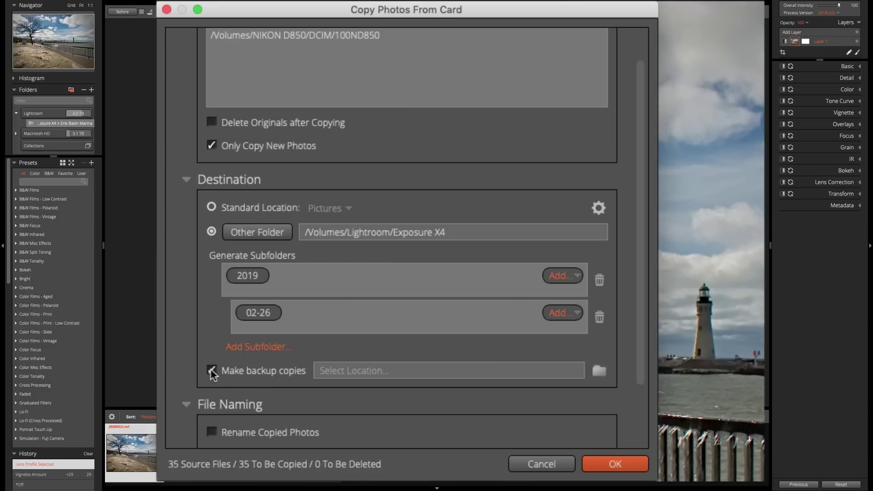
pyautogui.click(601, 371)
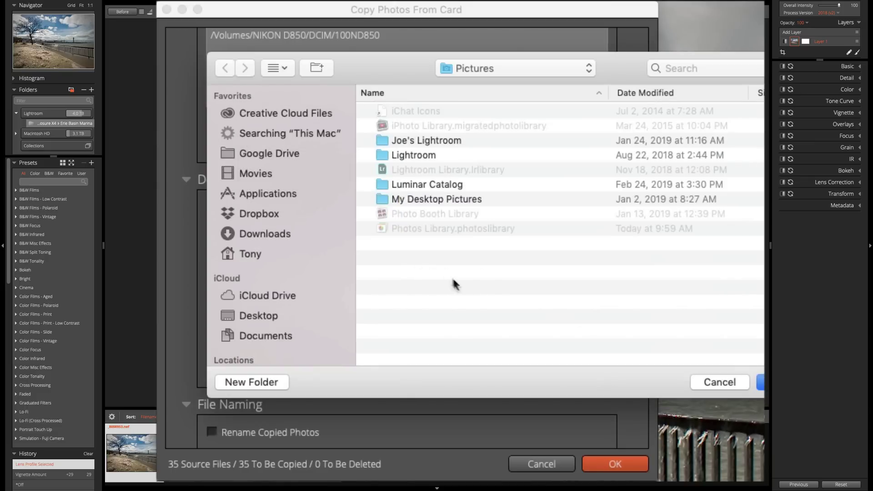
pyautogui.click(718, 382)
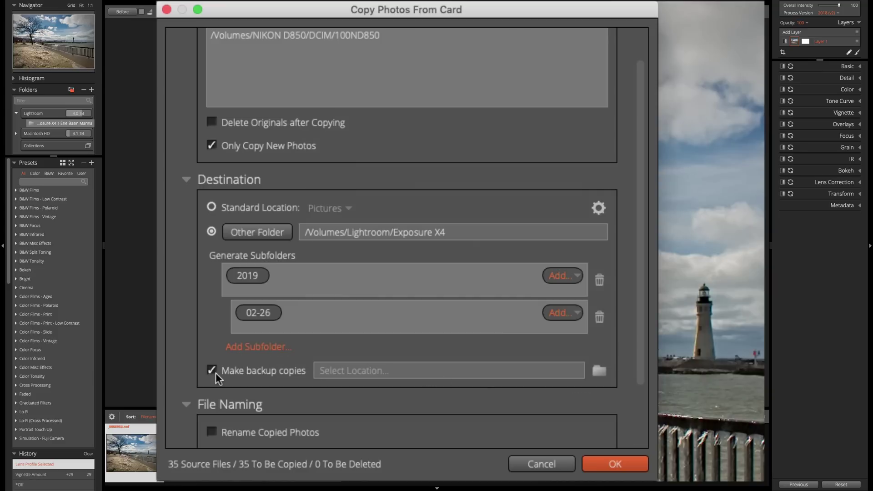
pyautogui.click(212, 371)
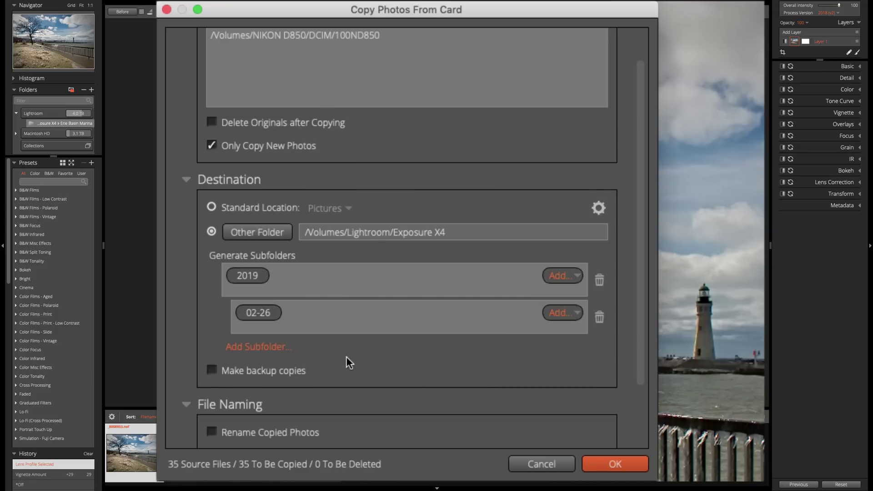
pyautogui.scroll(-3, 346, 357)
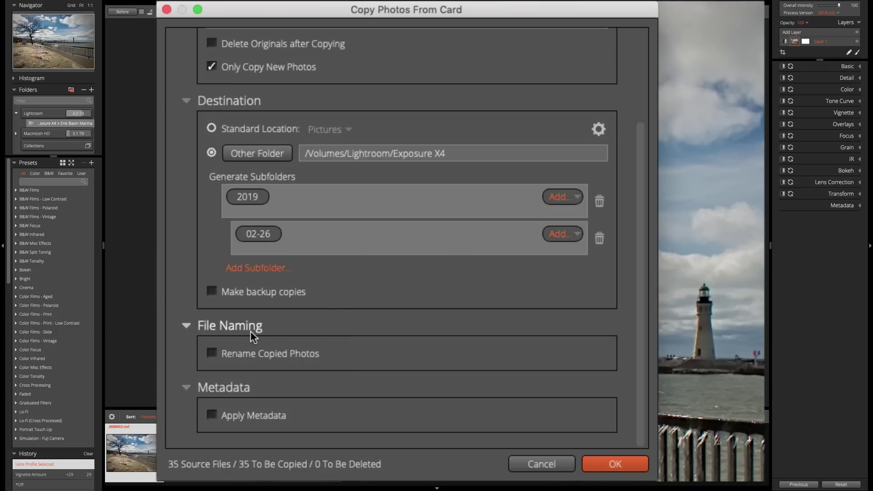
# Enable Rename Copied Photos, add the Original Name element and move 0001 to the front.
pyautogui.click(211, 353)
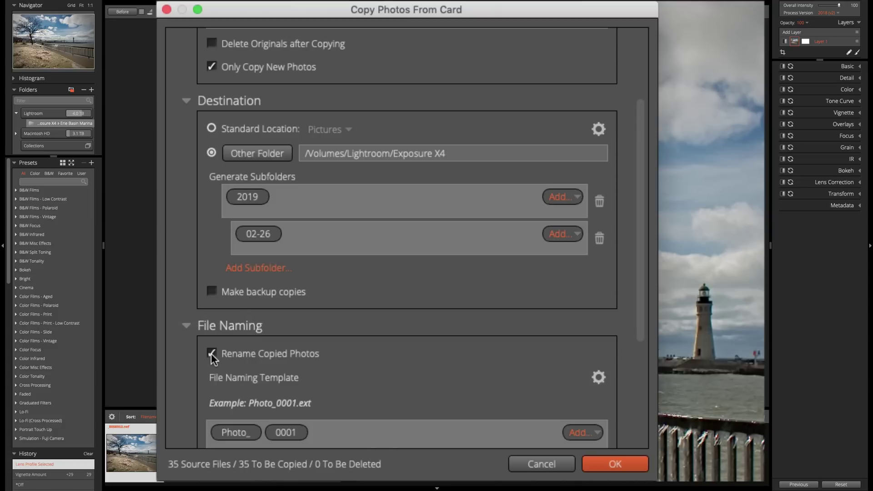
pyautogui.scroll(-5, 321, 350)
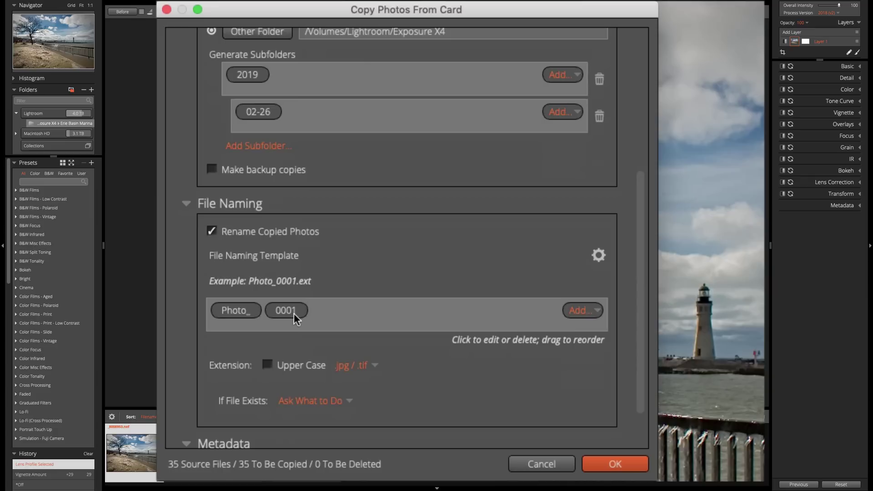
pyautogui.click(583, 310)
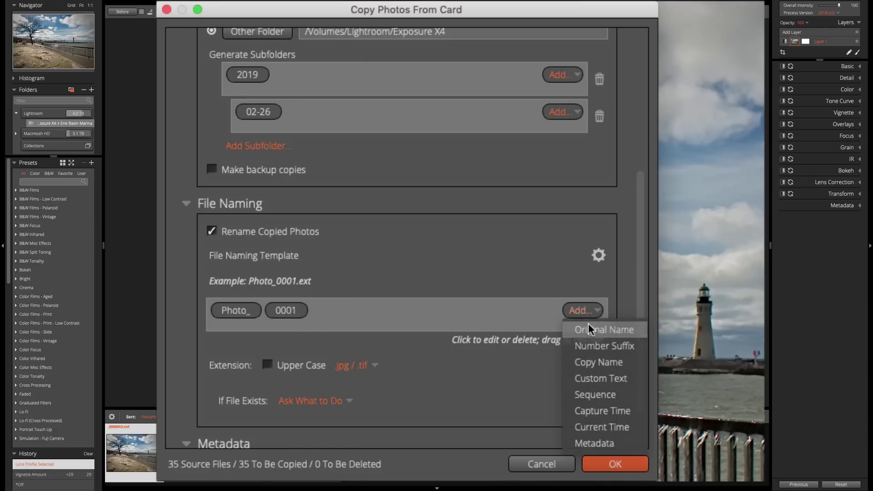
pyautogui.click(589, 329)
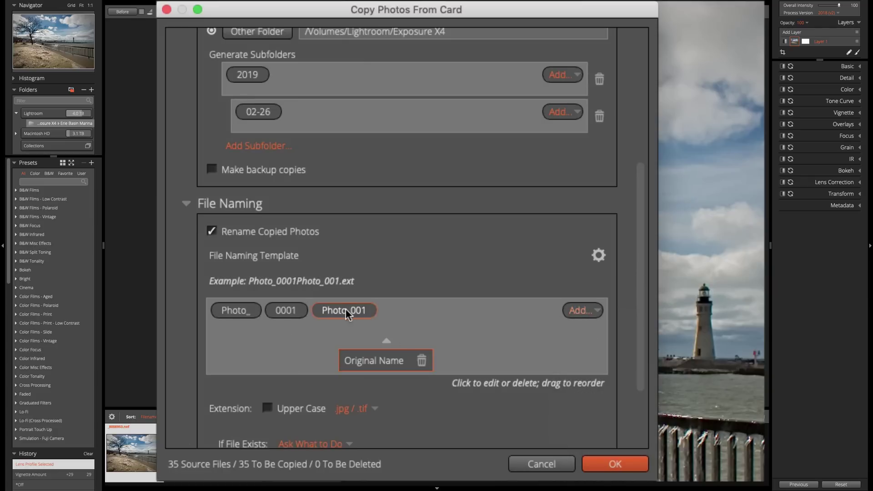
pyautogui.moveTo(346, 309); pyautogui.dragTo(417, 318)
pyautogui.moveTo(295, 311); pyautogui.dragTo(259, 311)
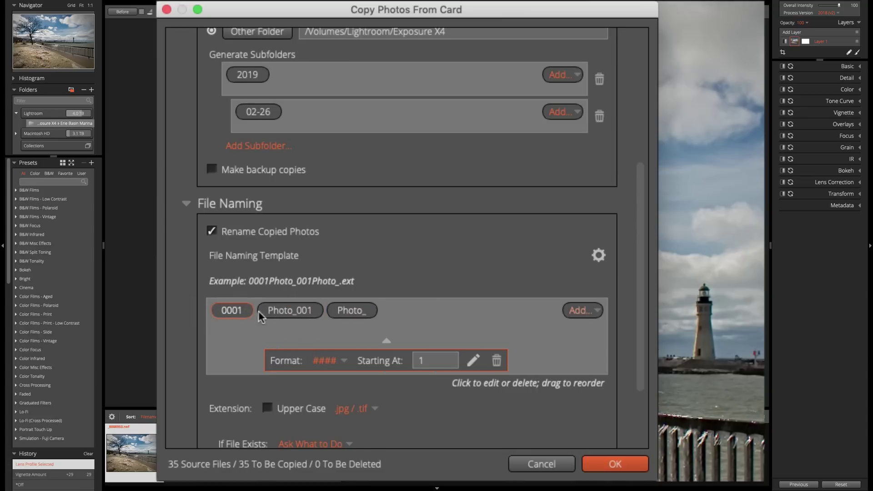
# Delete the Photo_ custom text, leaving a 0001 + original name template.
pyautogui.click(289, 311)
pyautogui.click(341, 310)
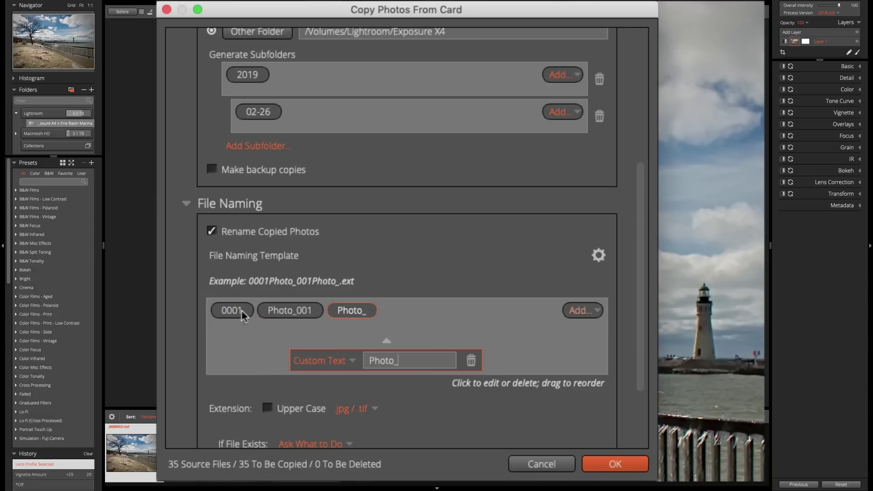
pyautogui.click(471, 362)
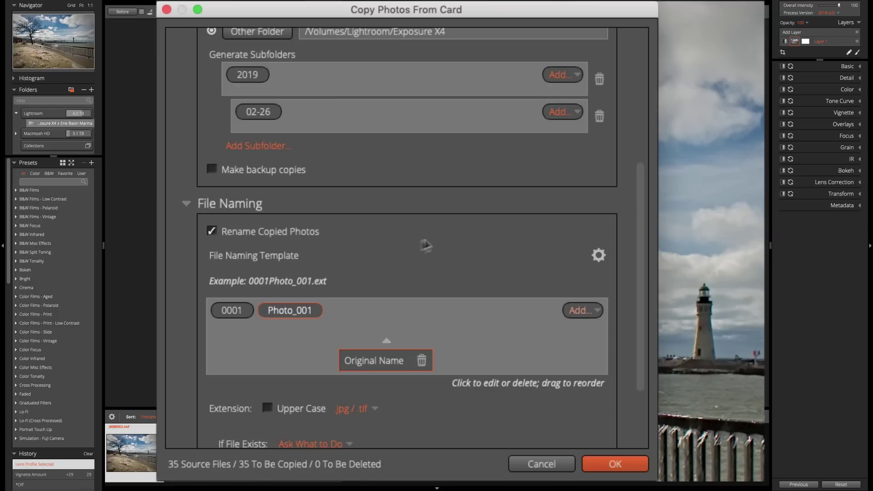
pyautogui.click(599, 256)
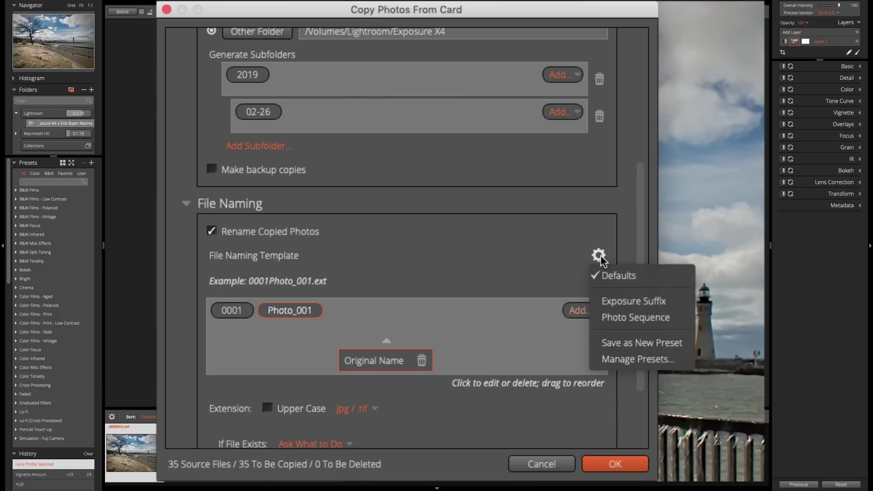
pyautogui.click(437, 267)
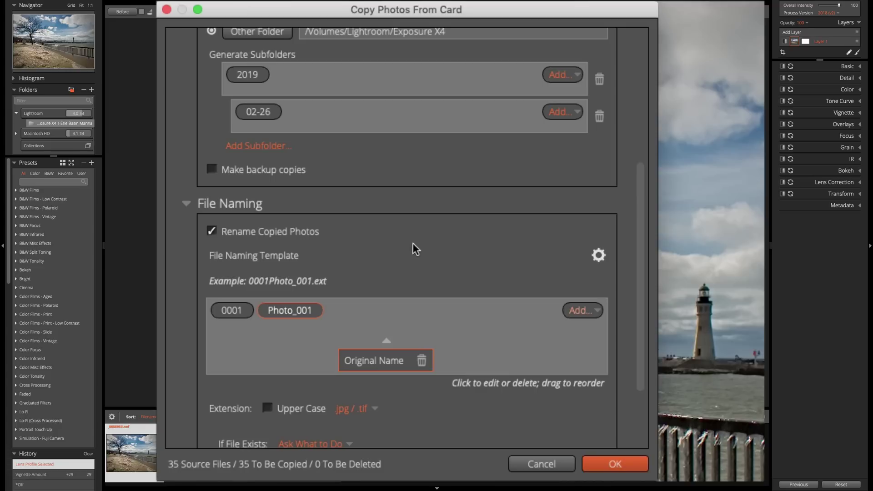
pyautogui.click(210, 230)
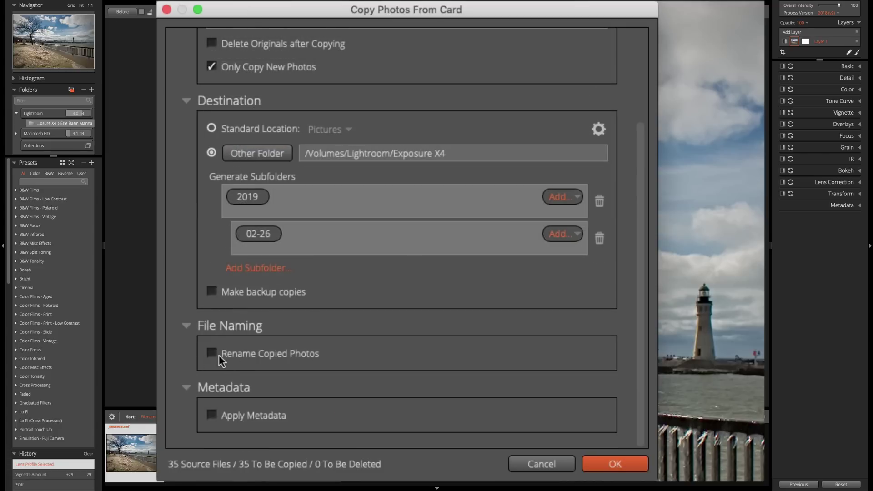
pyautogui.click(212, 414)
pyautogui.scroll(-5, 293, 387)
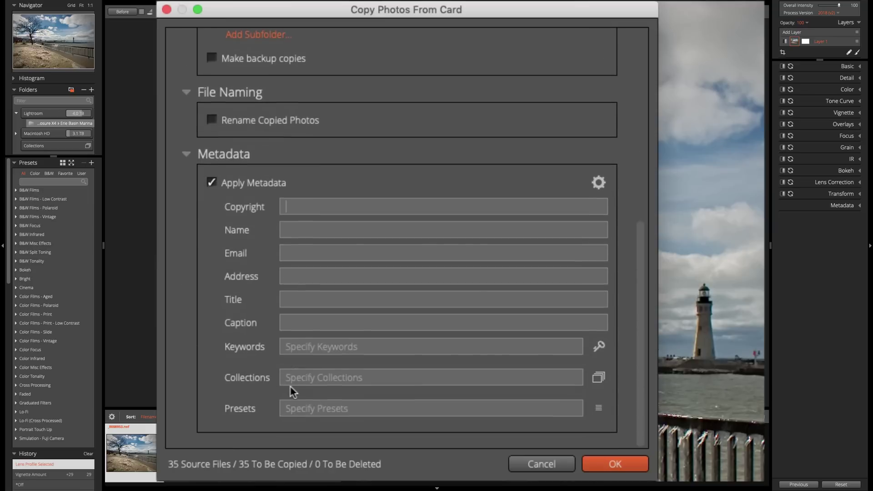
pyautogui.click(502, 209)
pyautogui.write('Anthony Morganti')
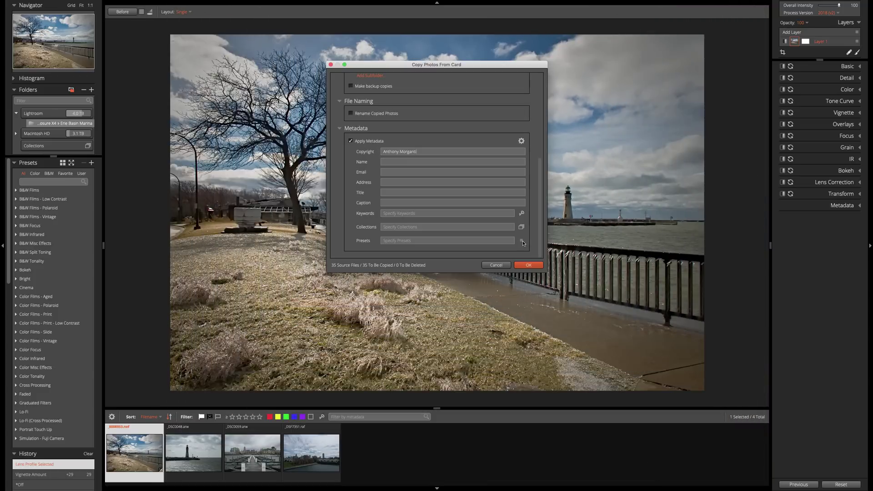
pyautogui.click(522, 242)
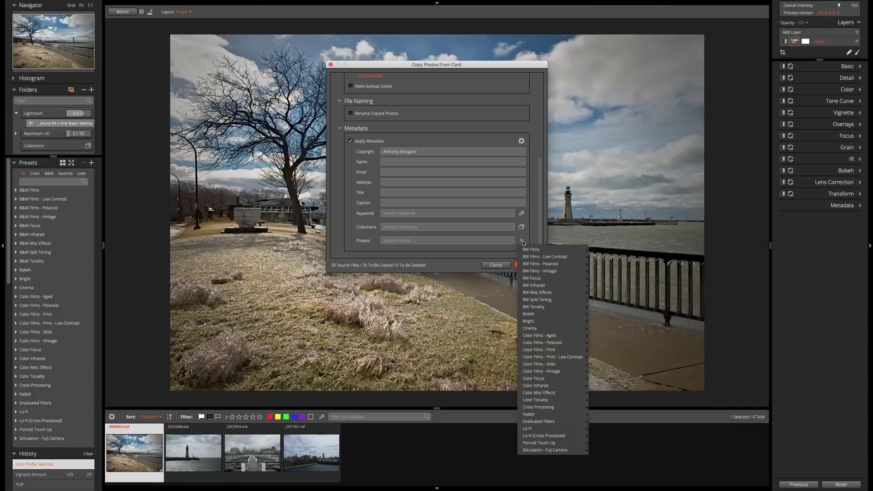
pyautogui.click(497, 239)
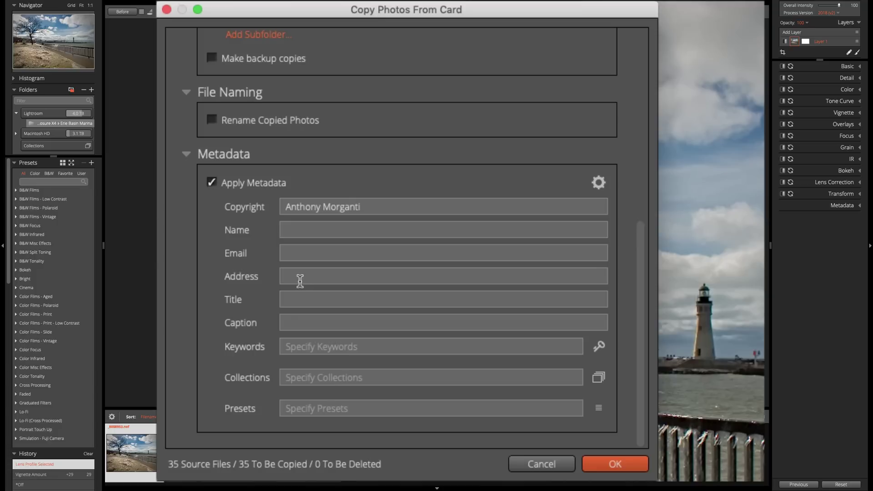
pyautogui.click(598, 183)
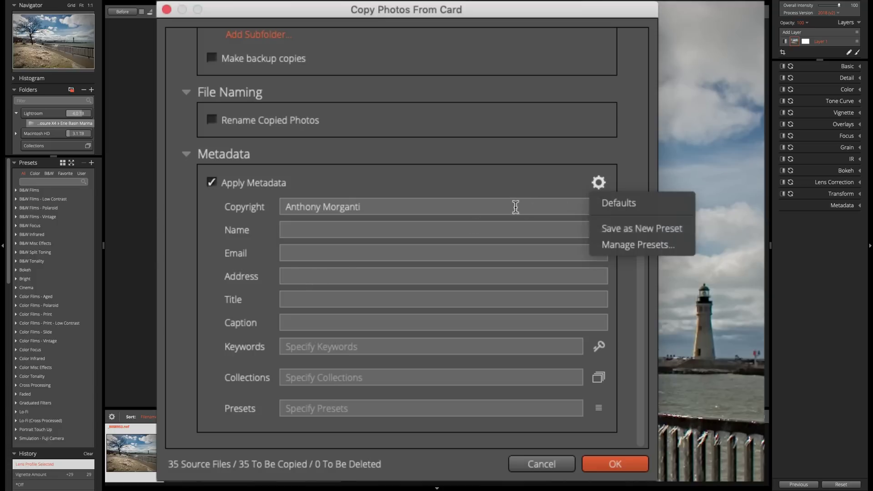
pyautogui.click(480, 175)
pyautogui.click(595, 183)
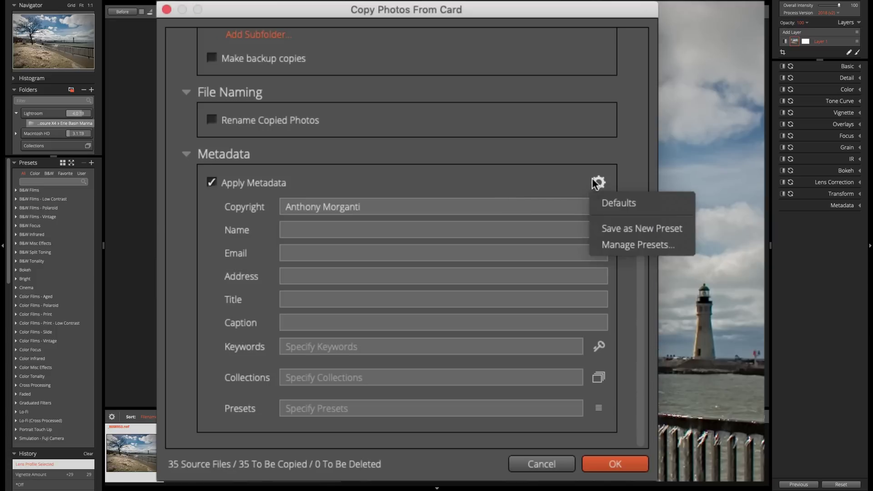
pyautogui.click(605, 229)
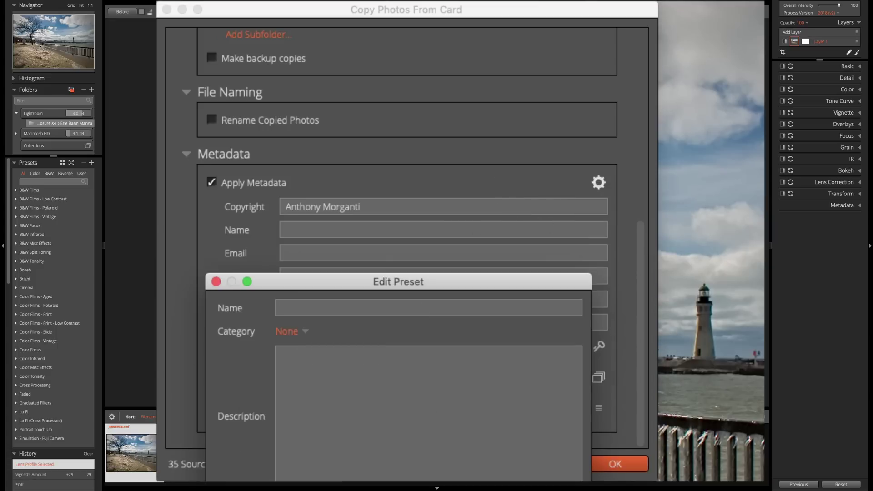
pyautogui.press('Escape')
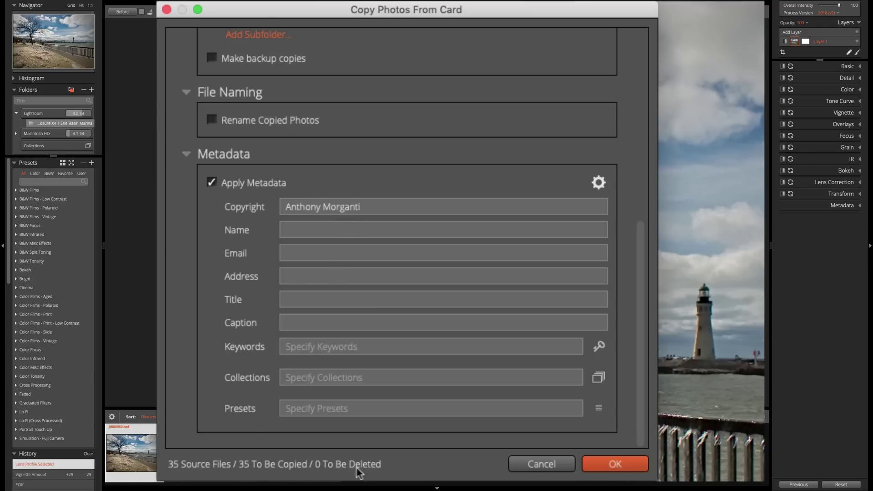
# Leave Delete Originals after Copying unchecked and start copying the 35 photos.
pyautogui.scroll(10, 359, 411)
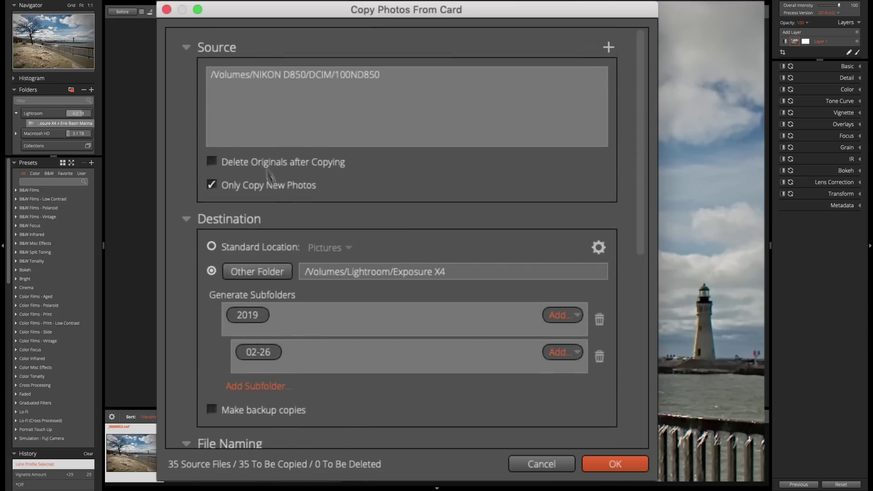
pyautogui.click(216, 163)
pyautogui.scroll(-8, 317, 232)
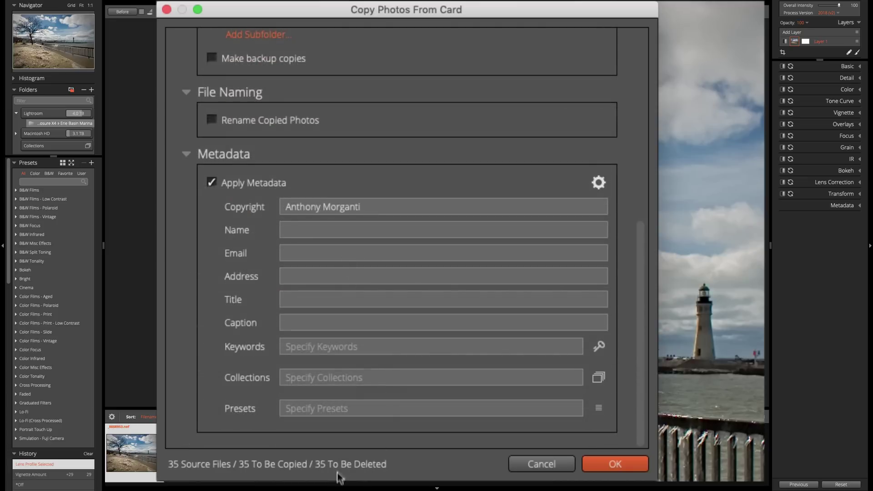
pyautogui.scroll(8, 293, 292)
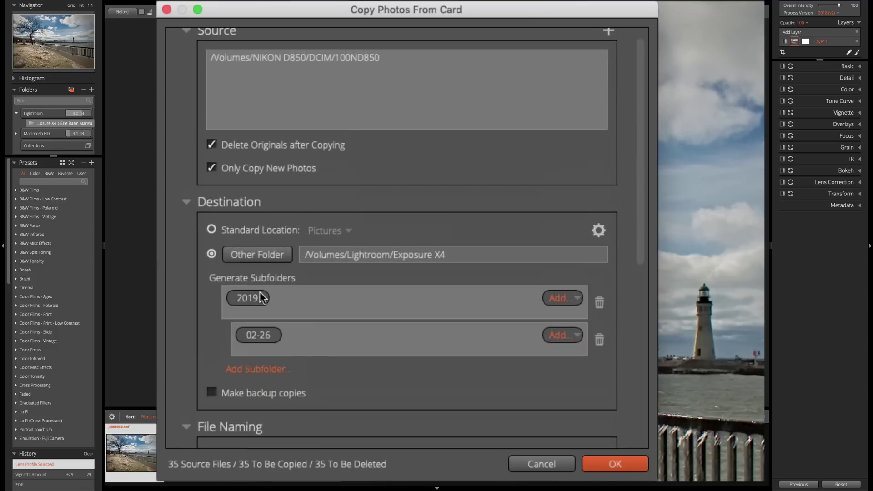
pyautogui.click(212, 163)
pyautogui.scroll(-3, 317, 214)
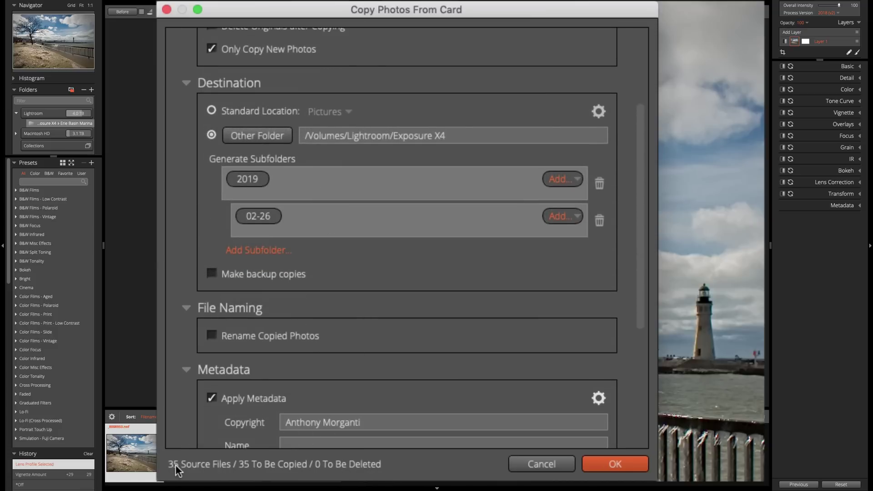
pyautogui.scroll(3, 351, 293)
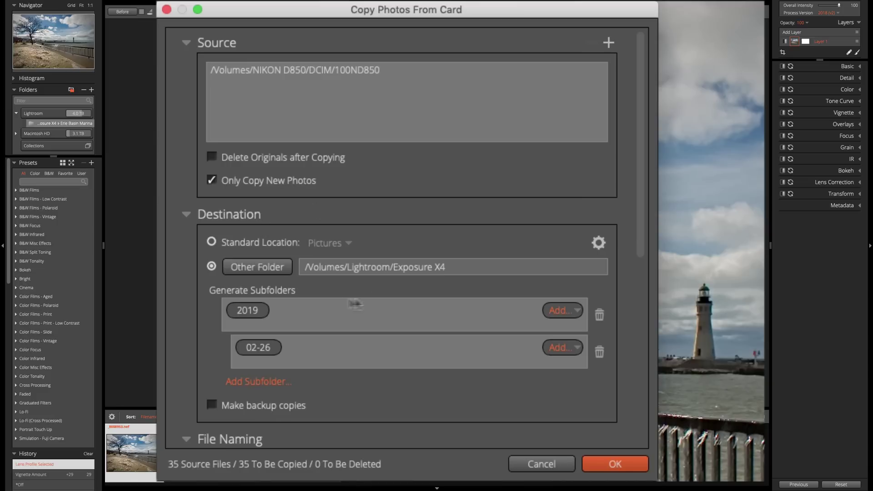
pyautogui.scroll(-2, 326, 292)
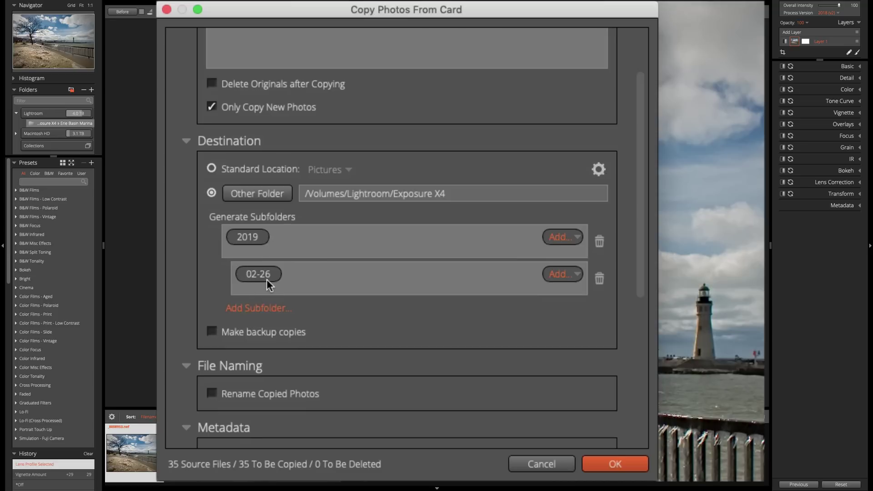
pyautogui.click(609, 461)
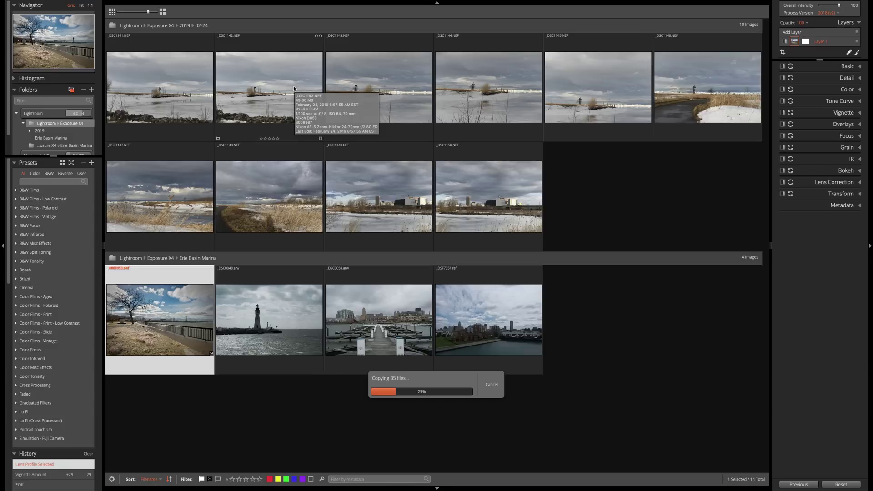
# Once the copy finishes, open _DSC1174.NEF in single view from the filmstrip.
pyautogui.scroll(-1, 342, 82)
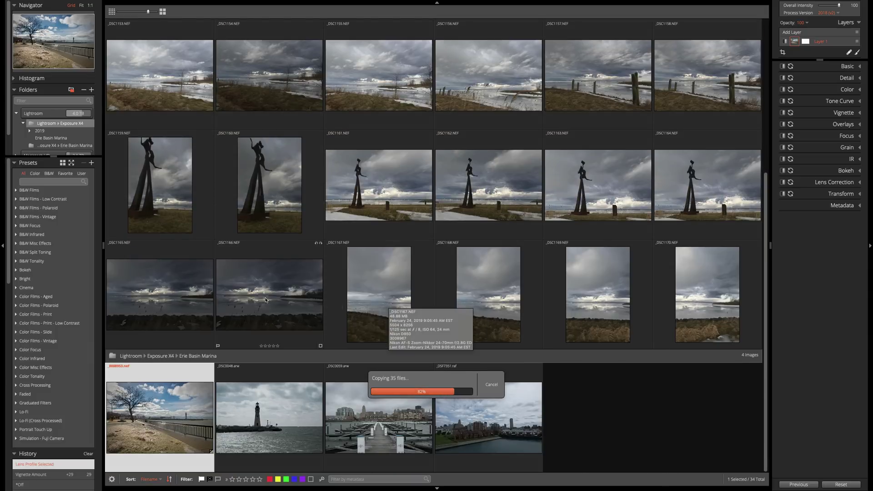
pyautogui.doubleClick(162, 294)
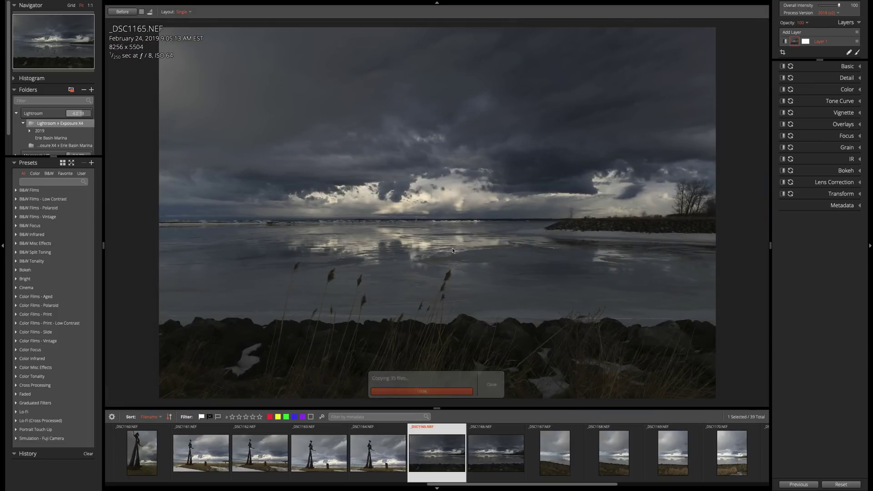
pyautogui.hscroll(5, 436, 453)
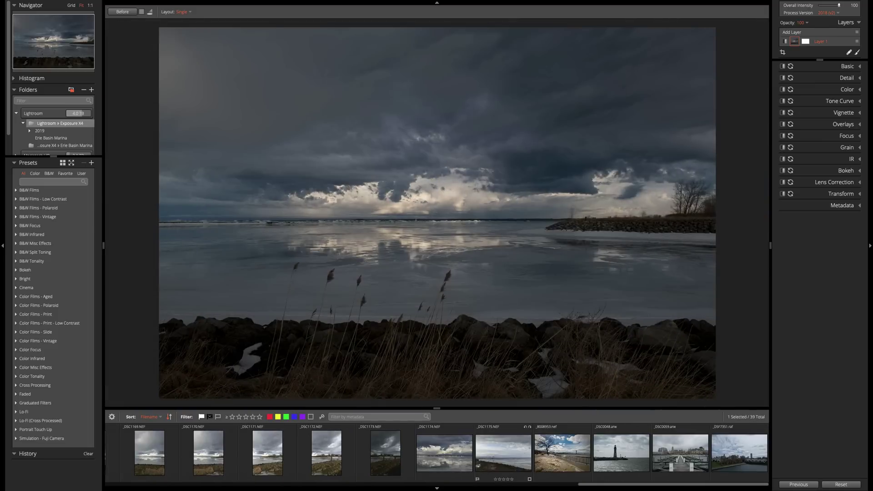
pyautogui.click(444, 452)
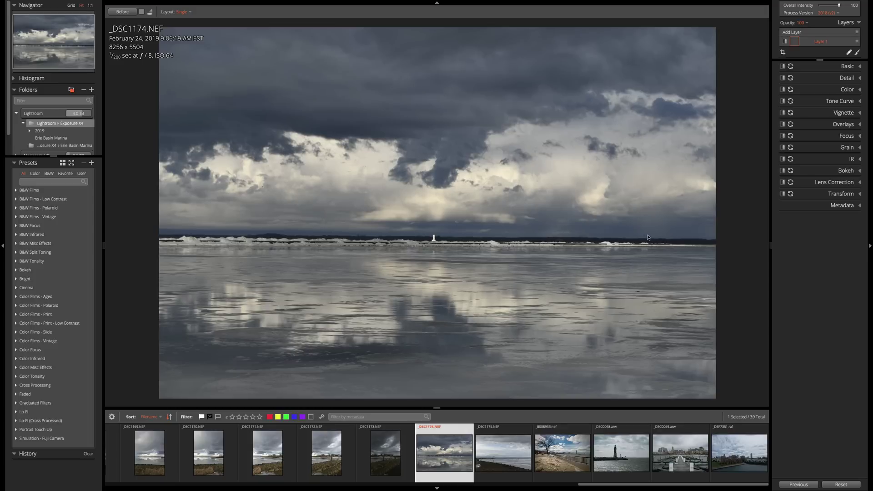
pyautogui.click(783, 113)
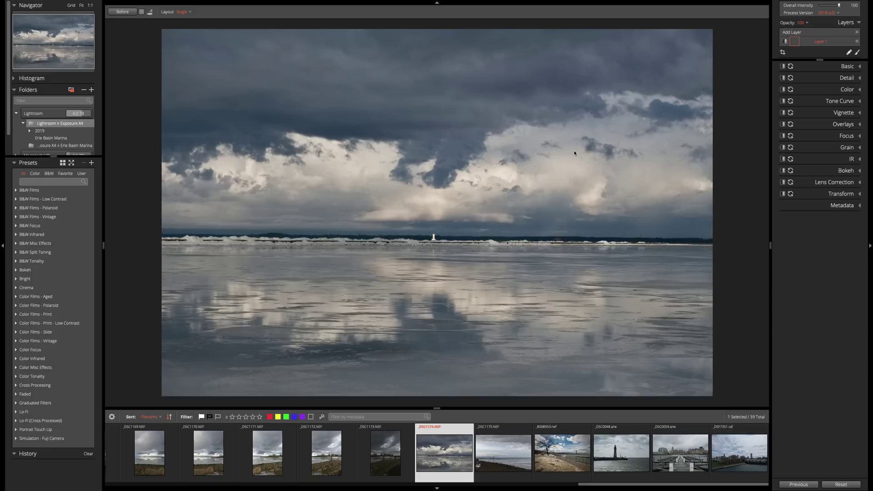
# In Finder, browse Lightroom › Exposure X4 › 2019 › 02-24 to view the copied NEF files.
pyautogui.press('F11')
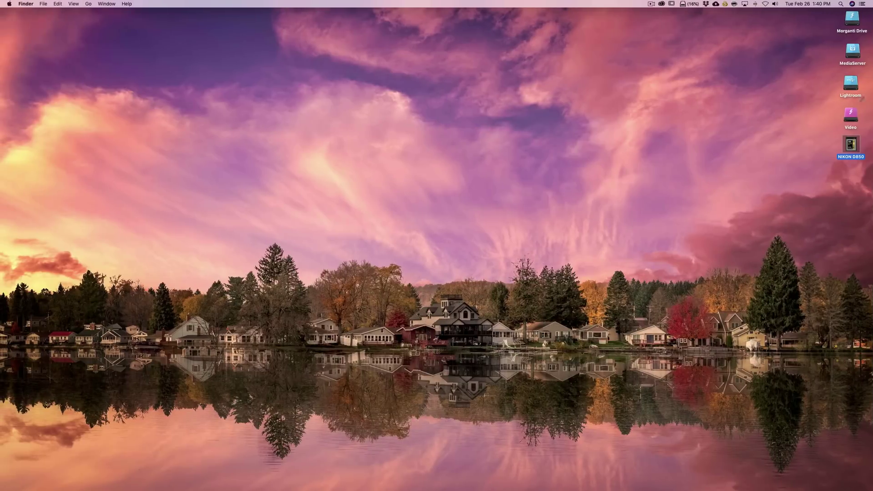
pyautogui.click(853, 84)
pyautogui.doubleClick(850, 85)
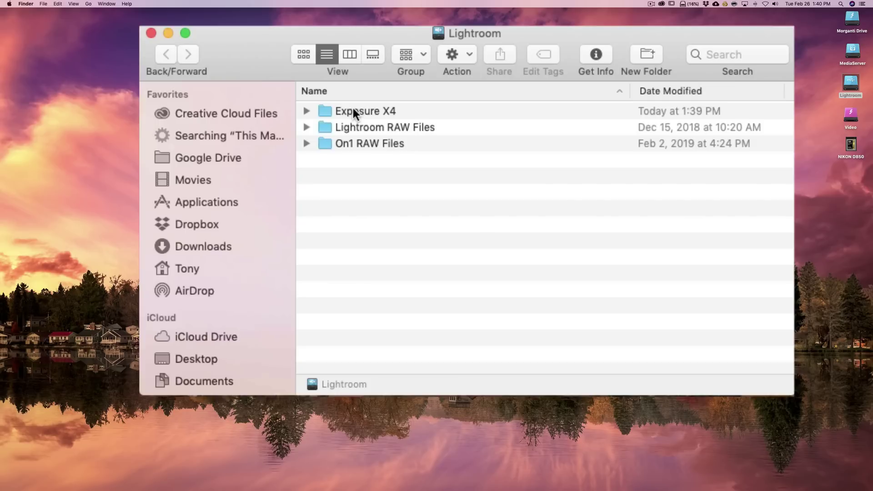
pyautogui.doubleClick(353, 111)
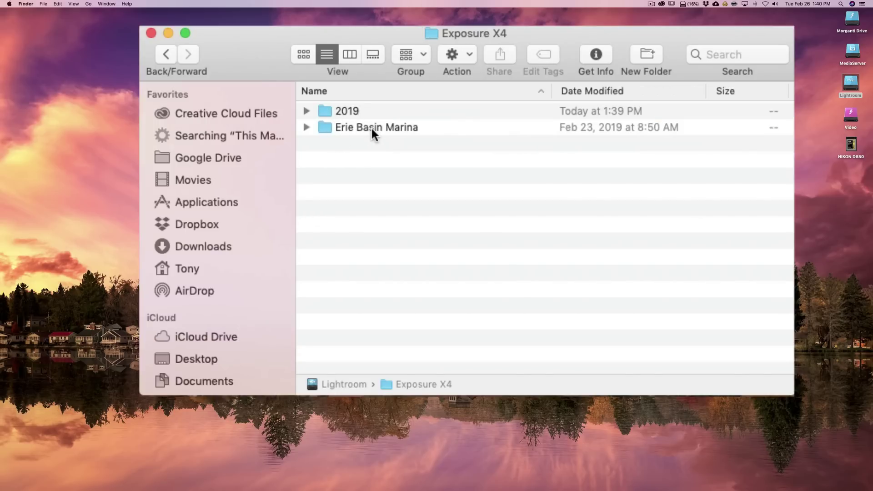
pyautogui.doubleClick(343, 111)
pyautogui.doubleClick(332, 110)
pyautogui.scroll(-5, 412, 300)
pyautogui.scroll(5, 413, 309)
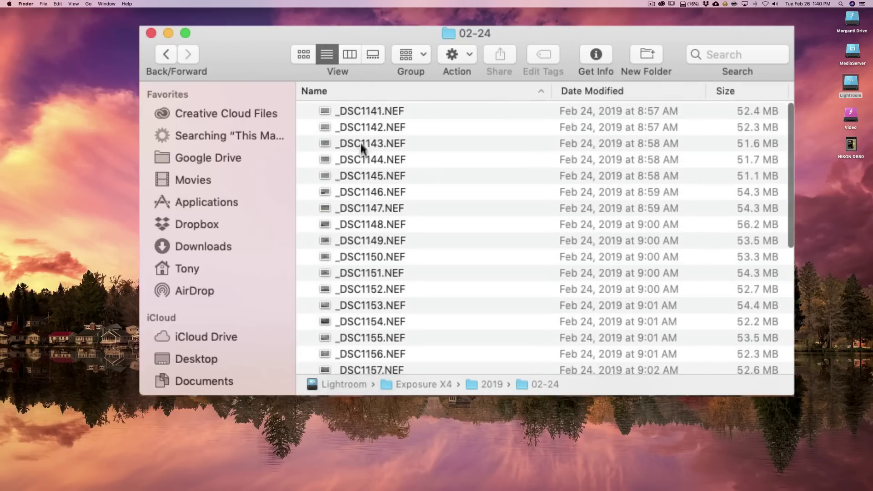